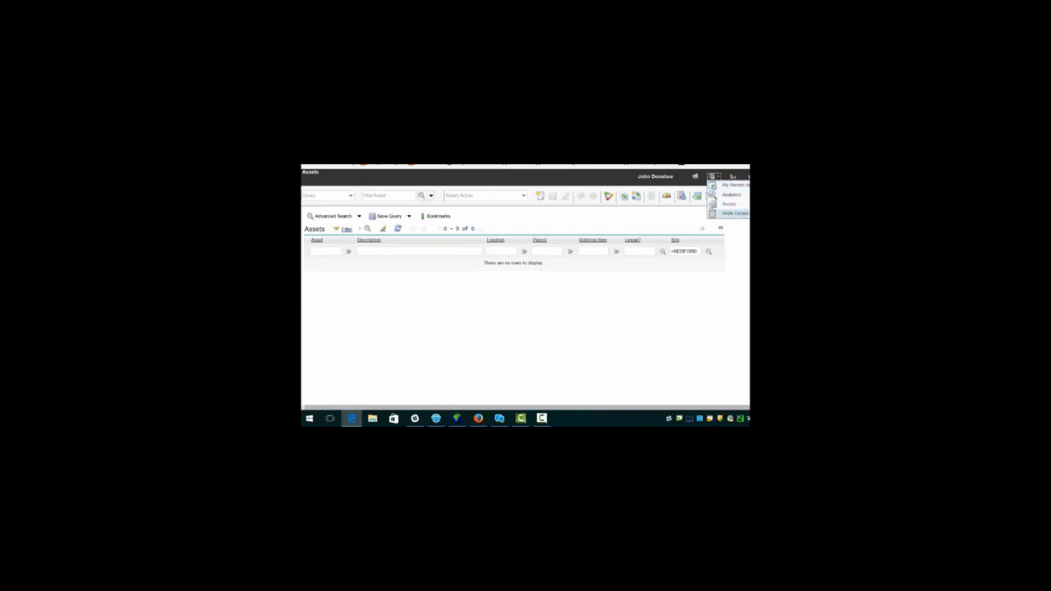
Step: Set NASHUA as the default insert site, verify no NASHUA work orders, then view the user's groups
left_click(734, 214)
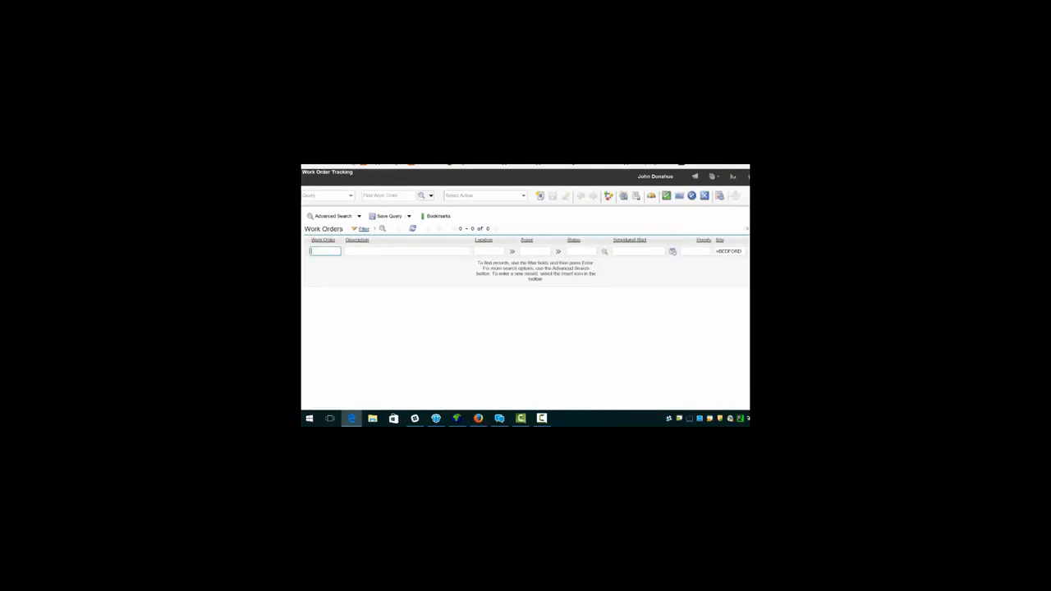
key("Return")
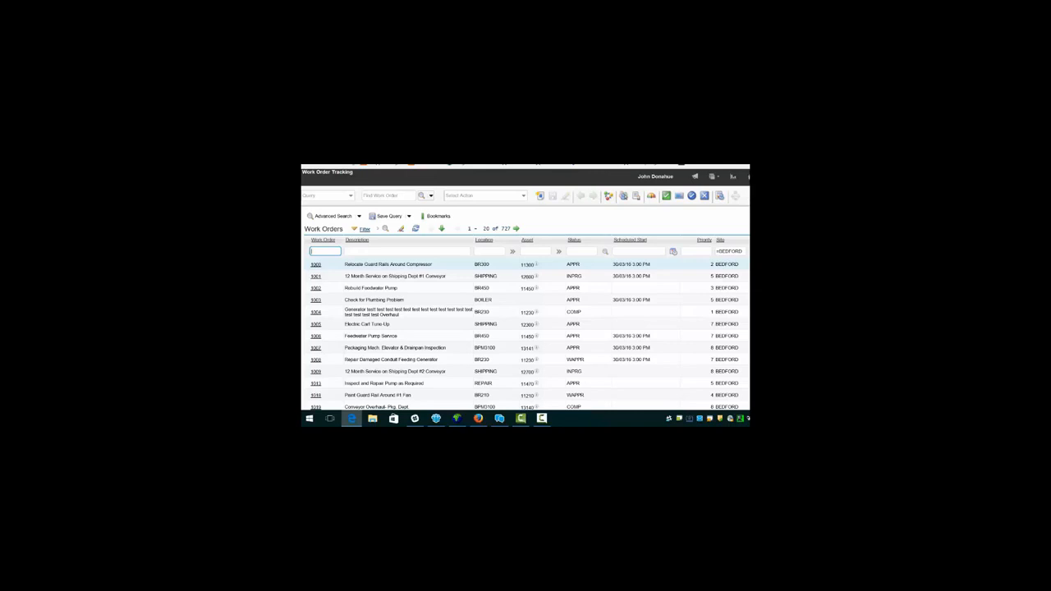
left_click(655, 177)
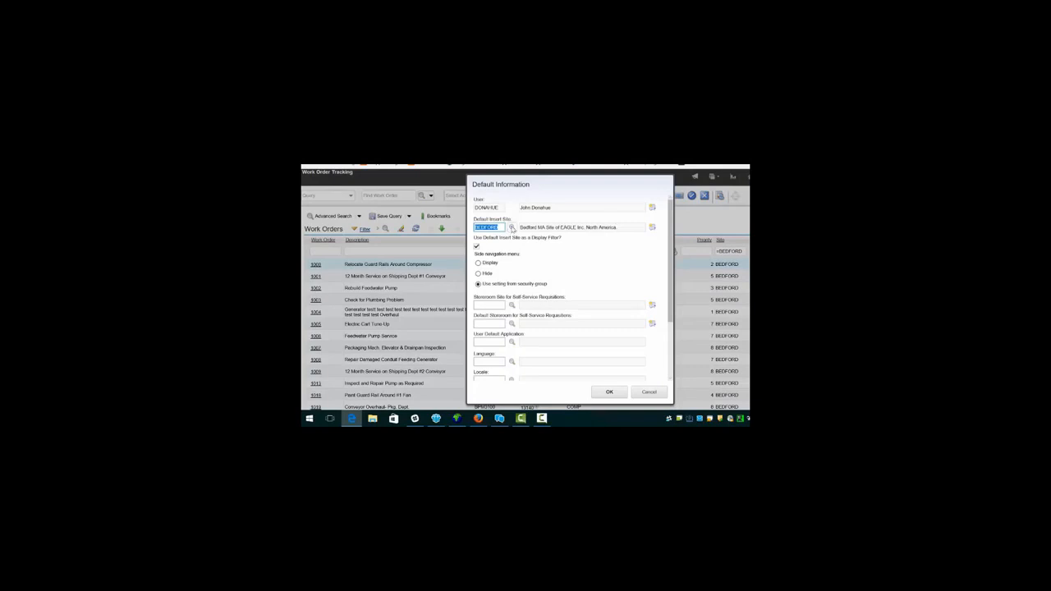
left_click(511, 227)
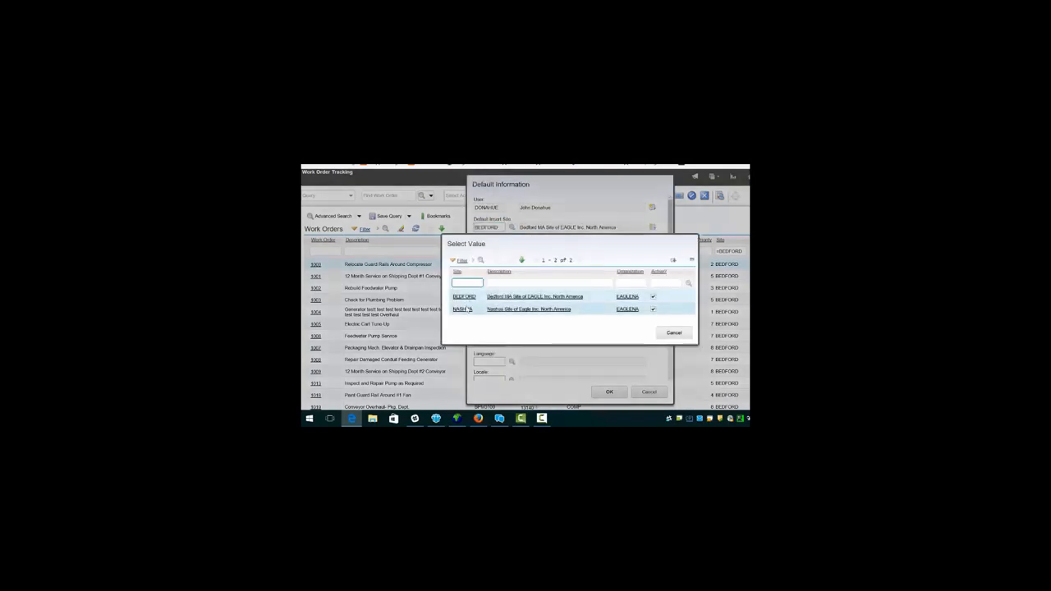
left_click(492, 308)
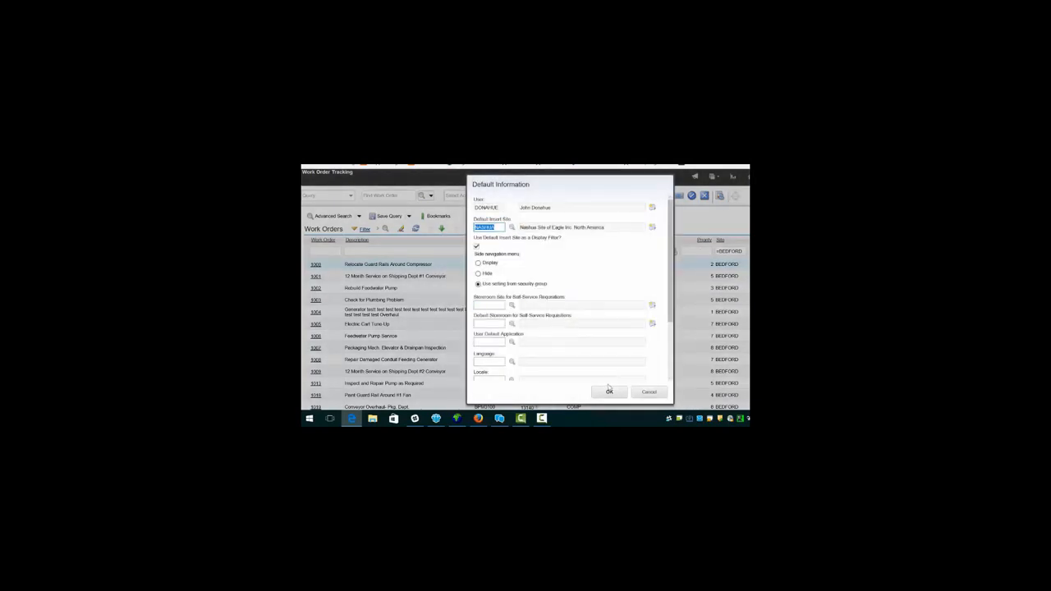
left_click(607, 392)
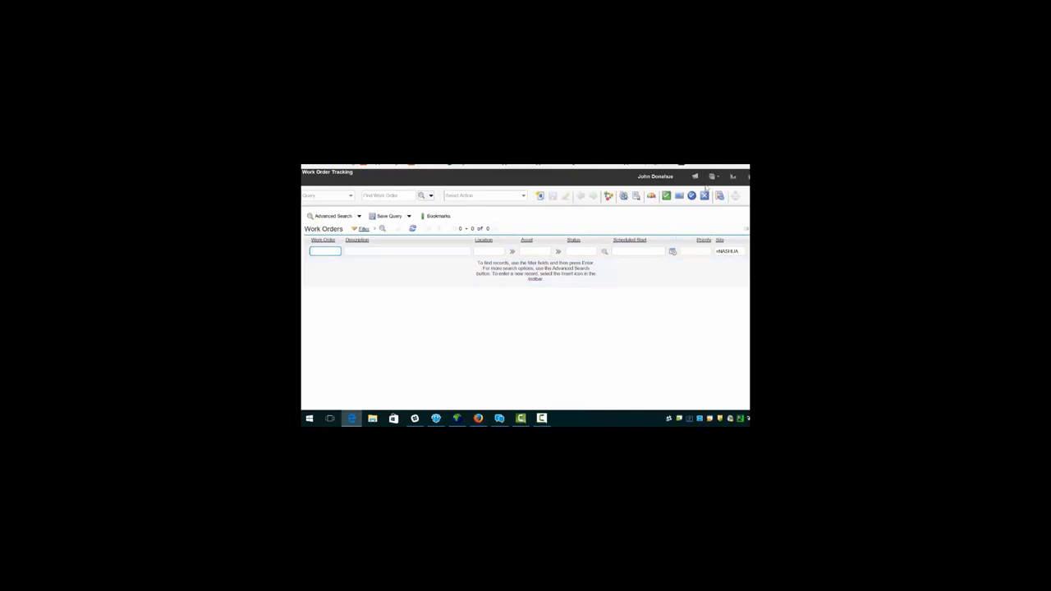
left_click(720, 196)
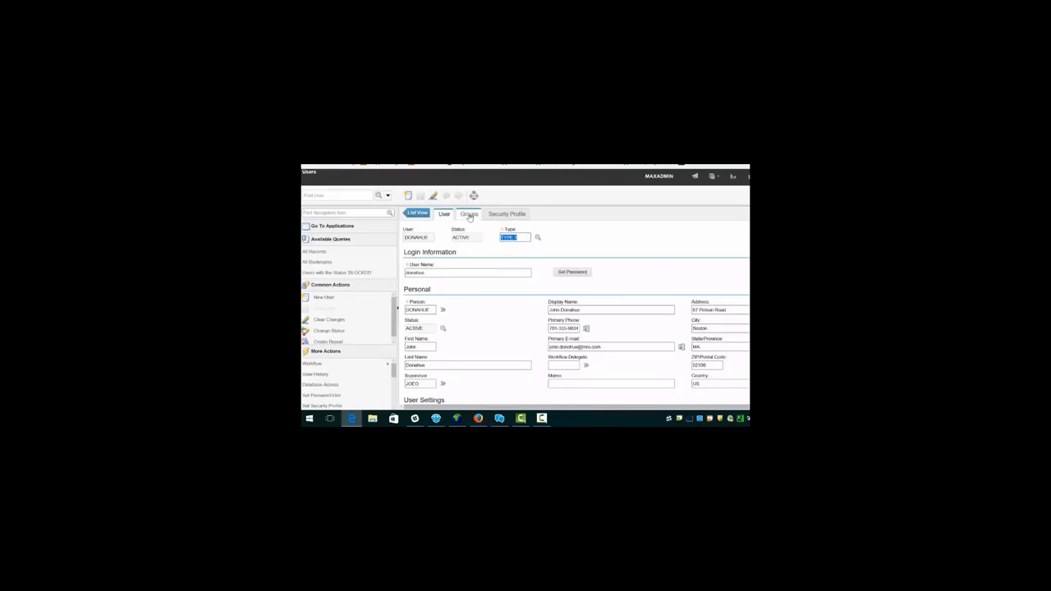
left_click(469, 215)
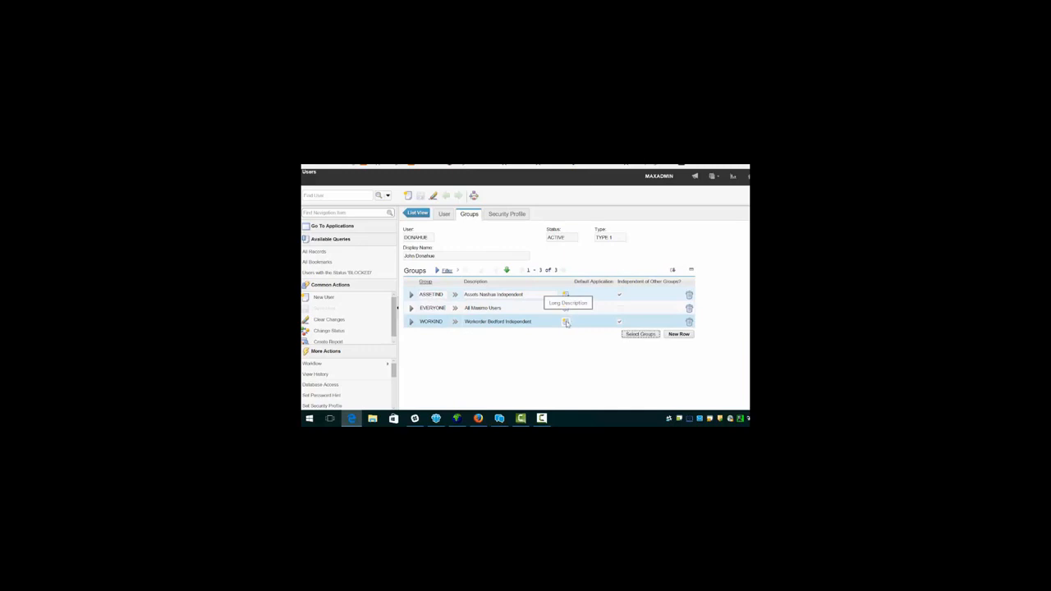
Step: Remove WORKIND and ASSETIND, save, add ASSETNON and WORKNON, then sign out to the sign-in page
left_click(689, 321)
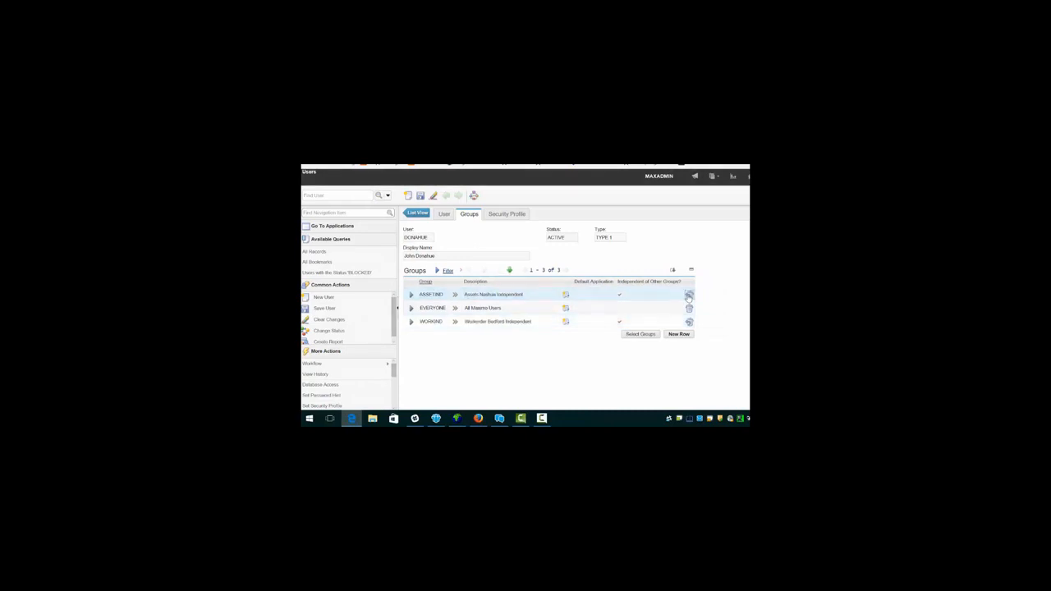
left_click(688, 295)
left_click(419, 195)
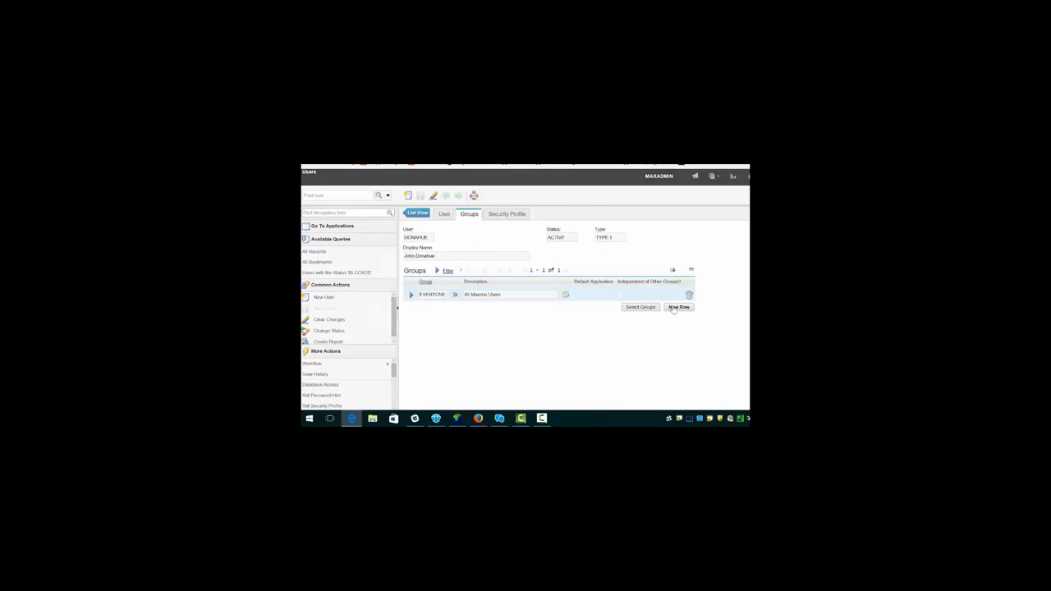
left_click(678, 307)
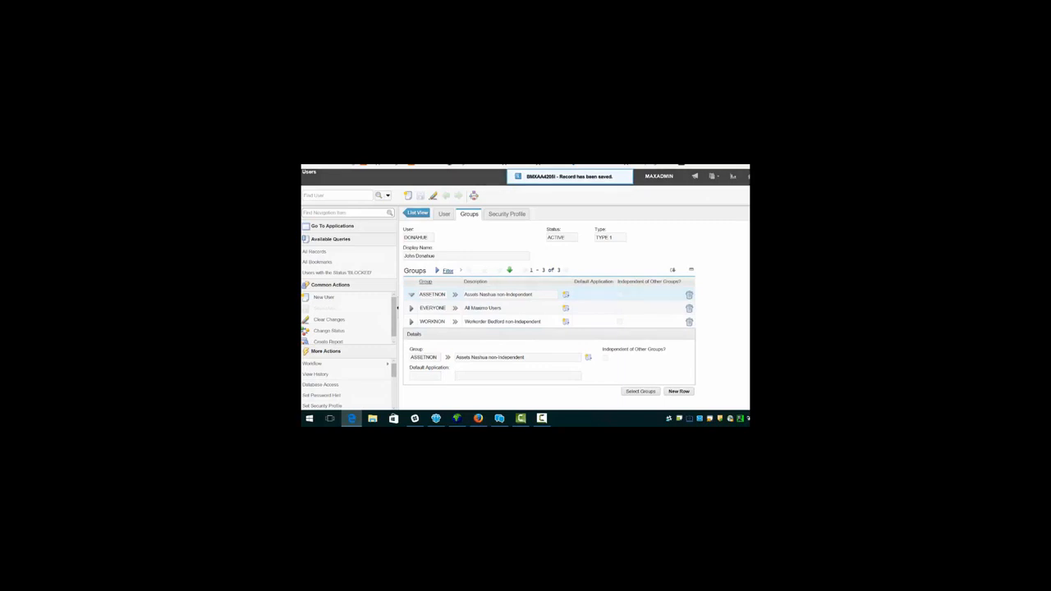
left_click(605, 238)
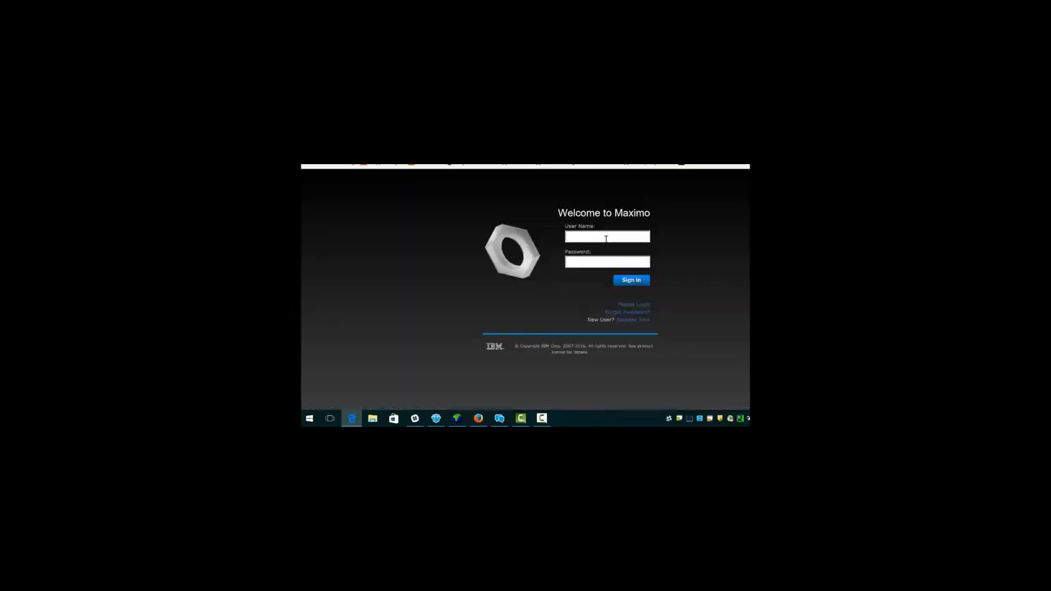
Step: Sign in as the test user and bring up Assets, listing only the NASHUA asset FLEET1
type("donahue••••••")
key("Return")
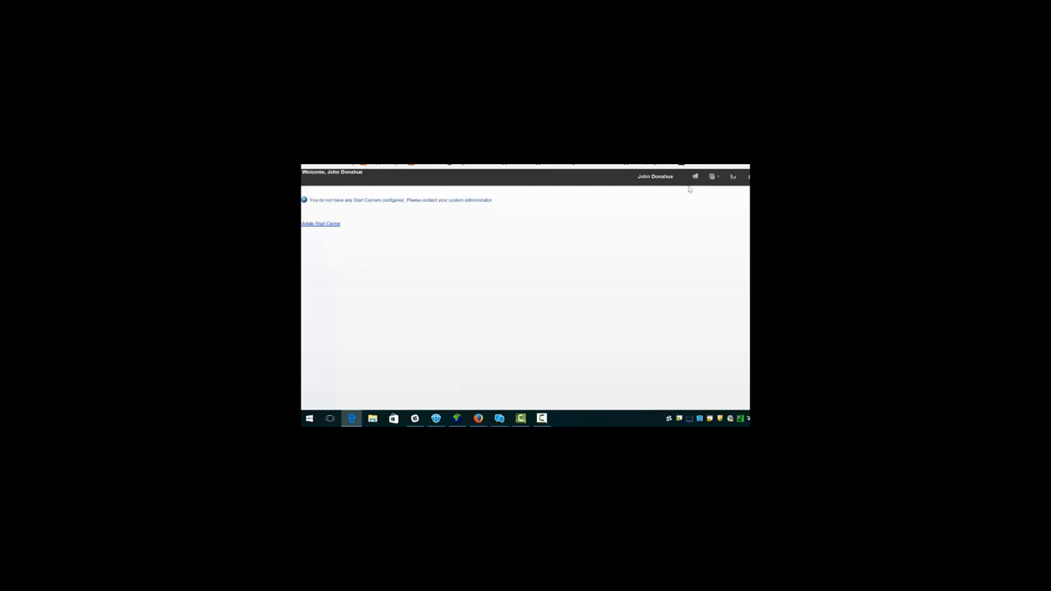
left_click(716, 179)
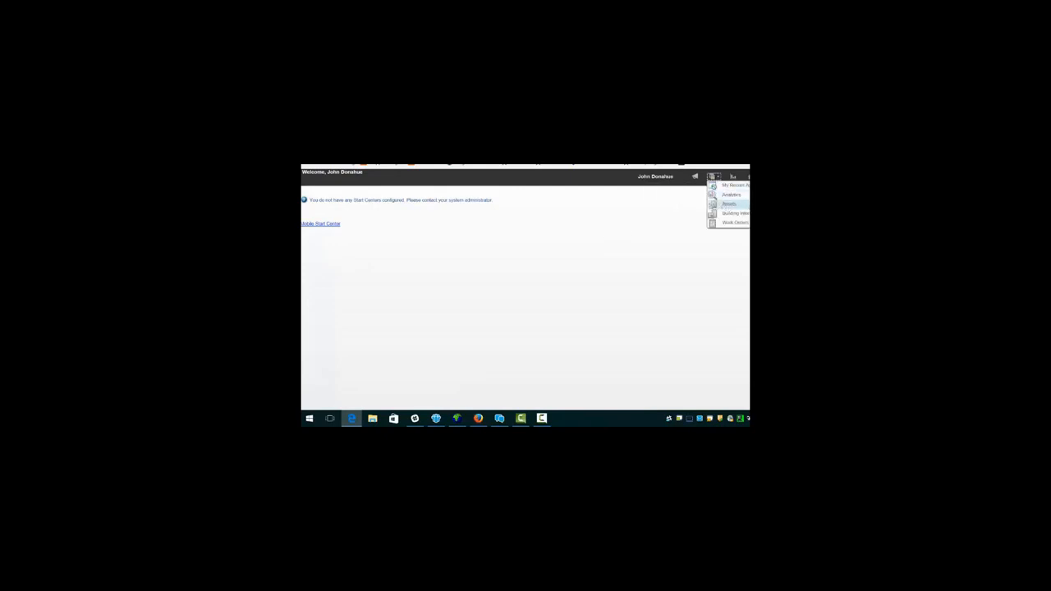
left_click(726, 205)
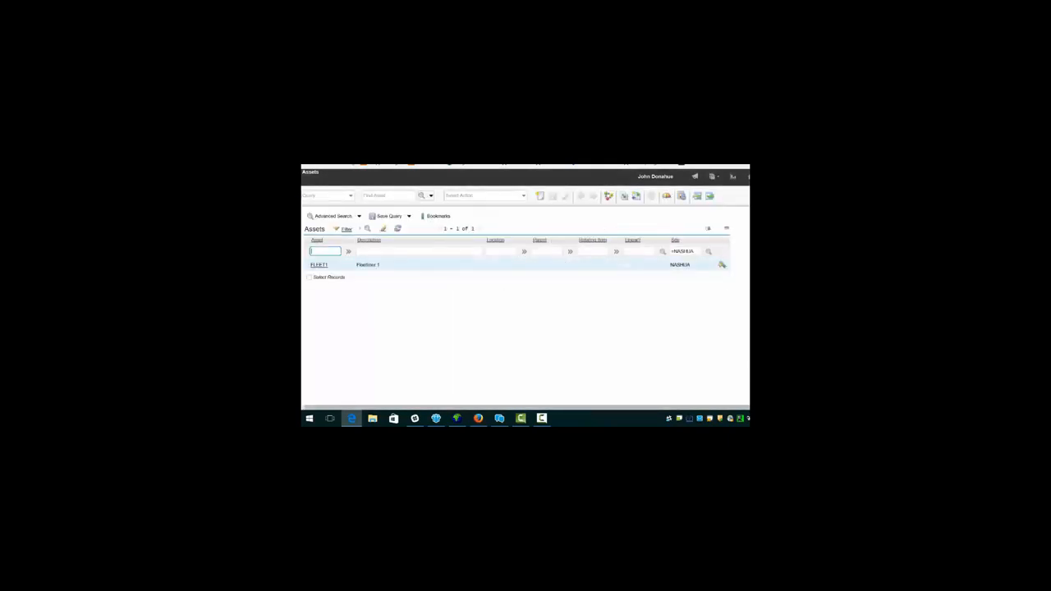
Step: Filter the Assets list to site BEDFORD, which now returns 572 assets
left_click(707, 252)
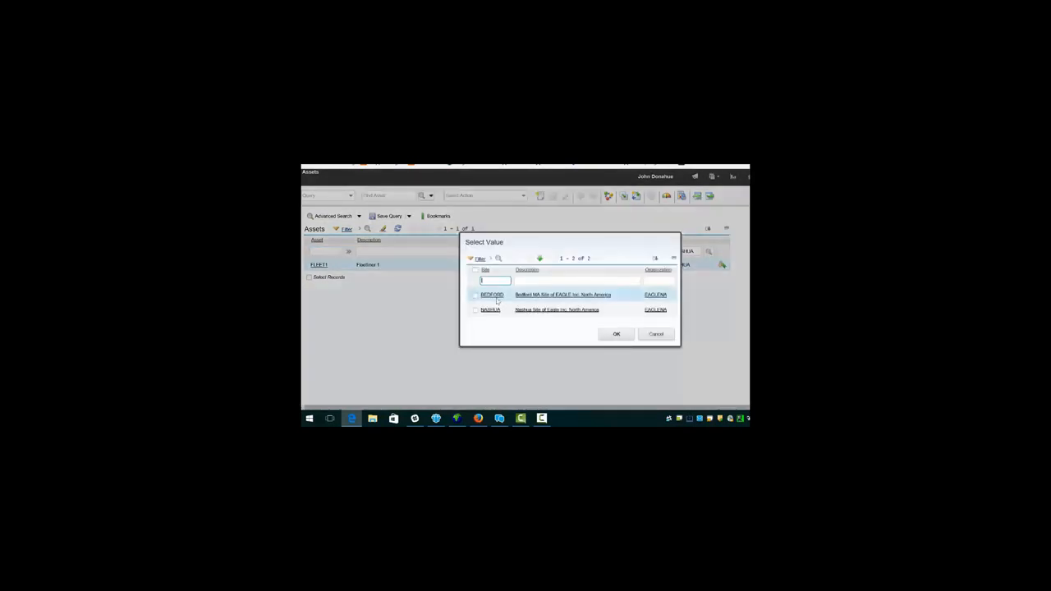
left_click(492, 295)
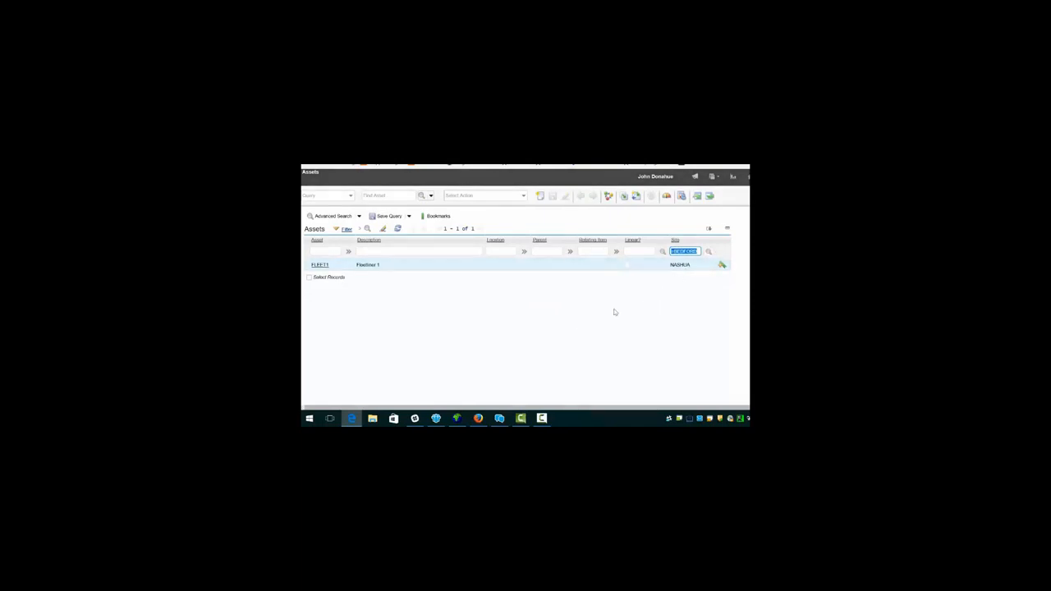
key("Return")
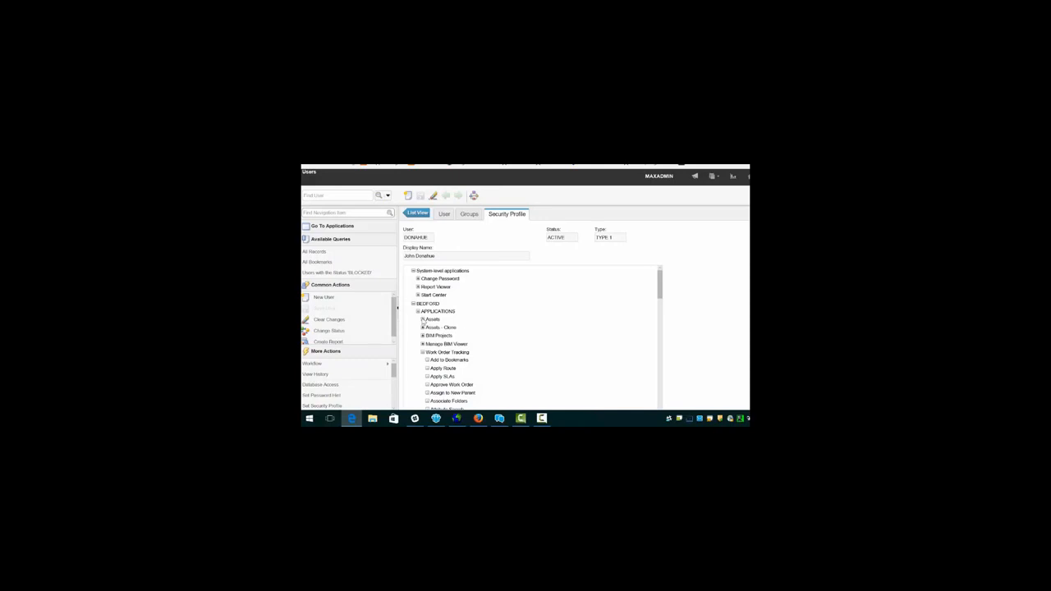
Step: Expand and collapse BEDFORD's Assets permissions, then collapse BEDFORD's applications in the security profile tree
left_click(422, 319)
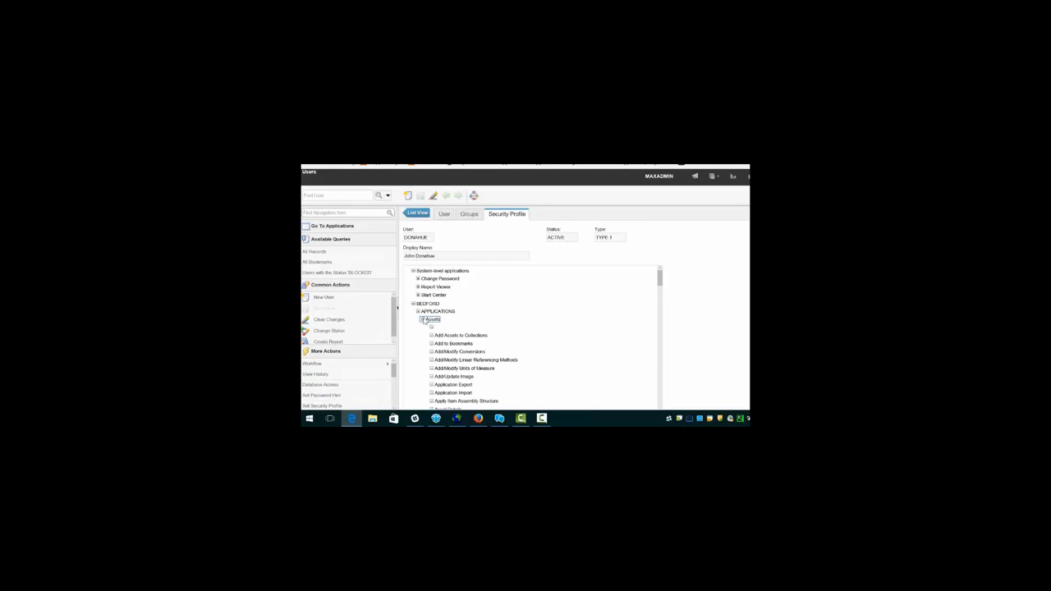
left_click(423, 319)
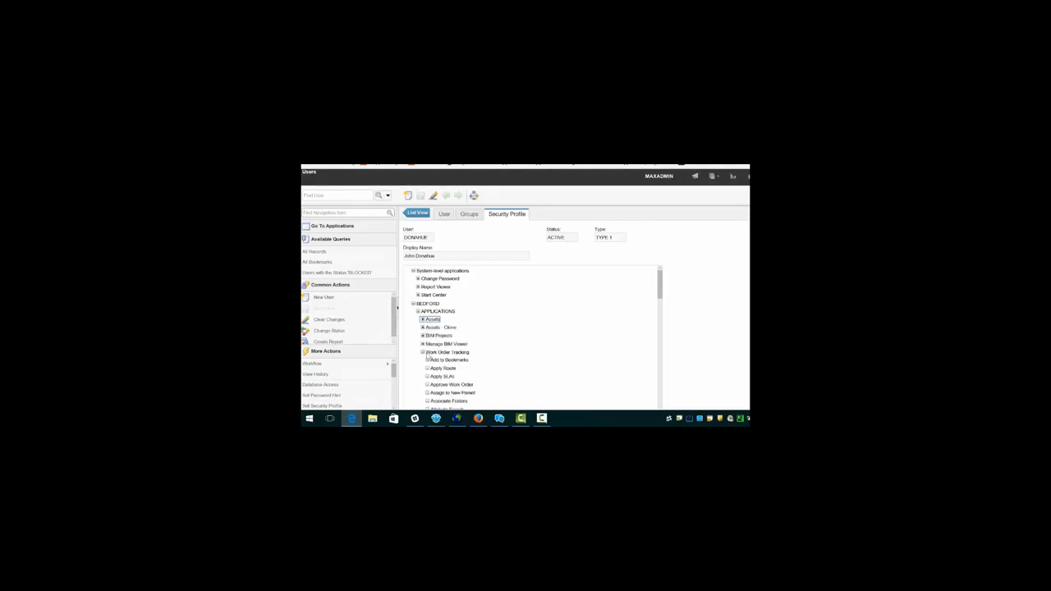
left_click(417, 311)
Step: Expand NASHUA's applications and Assets permissions, collapse Assets, and select Work Order Tracking
left_click(413, 369)
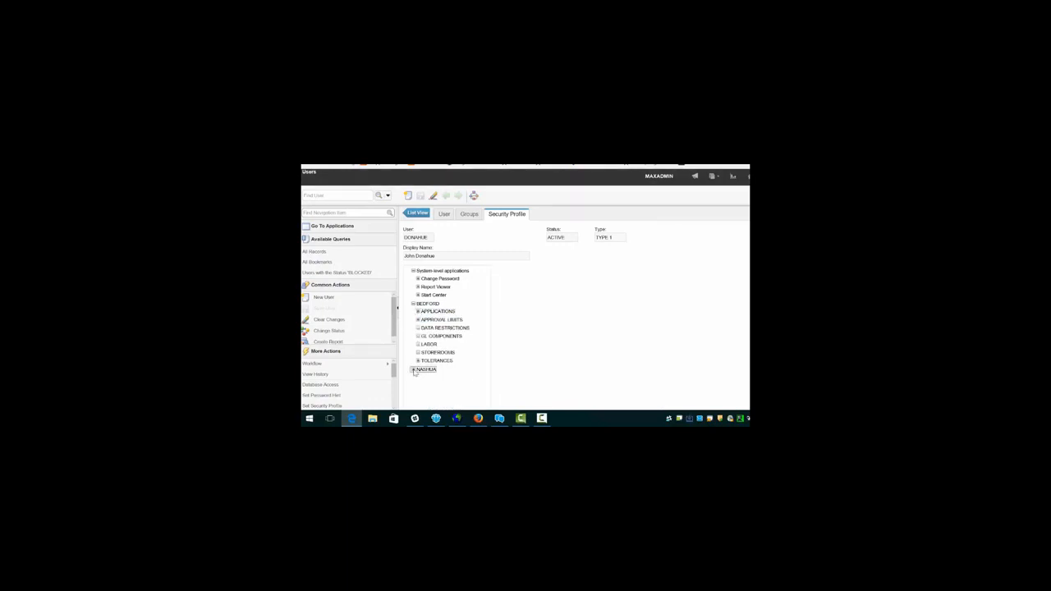
left_click(421, 376)
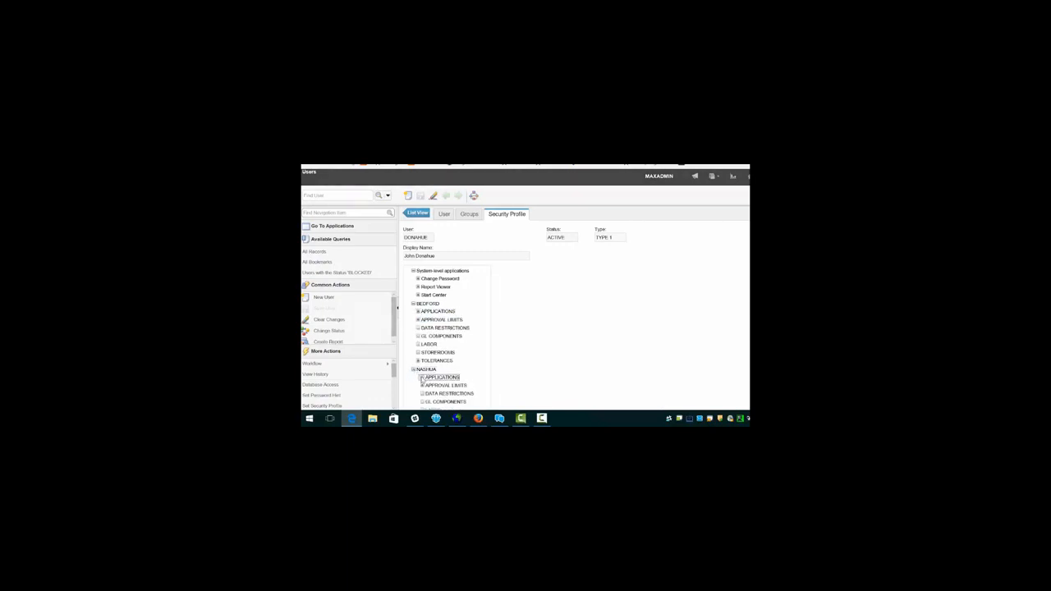
left_click(431, 384)
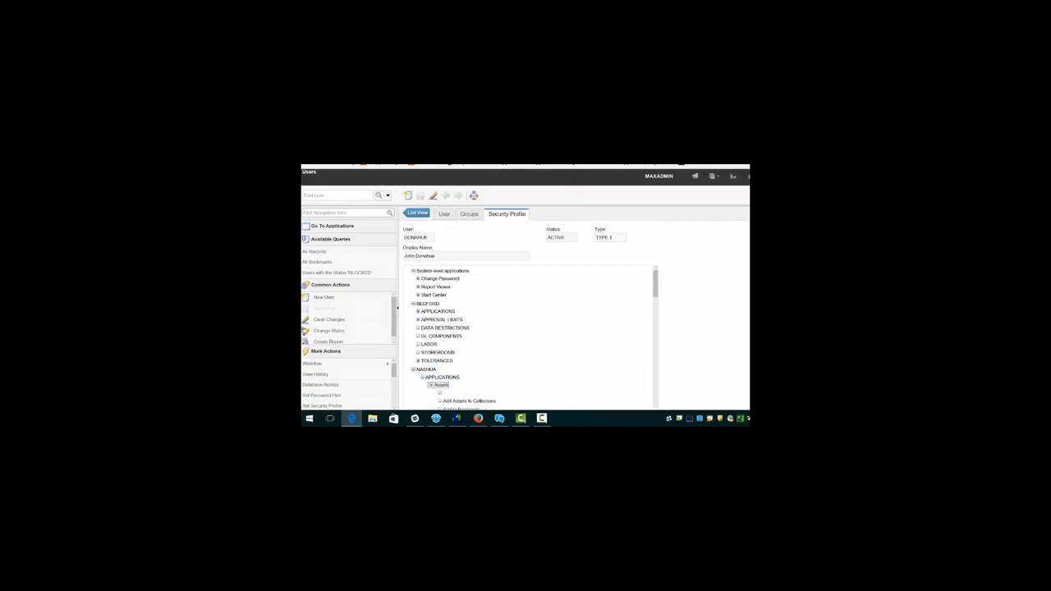
scroll(529, 311, "down", 1)
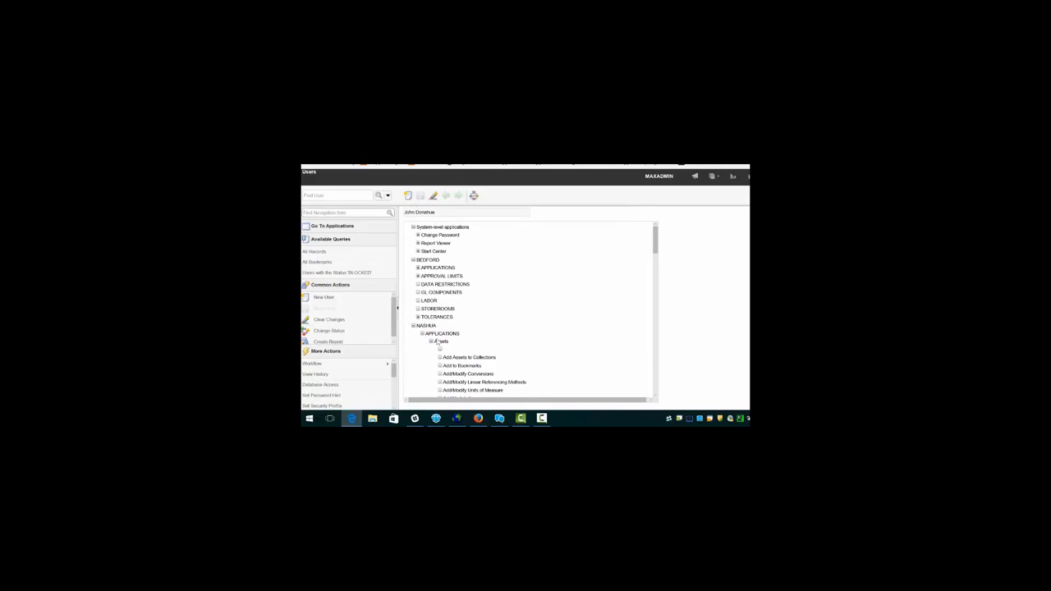
left_click(431, 340)
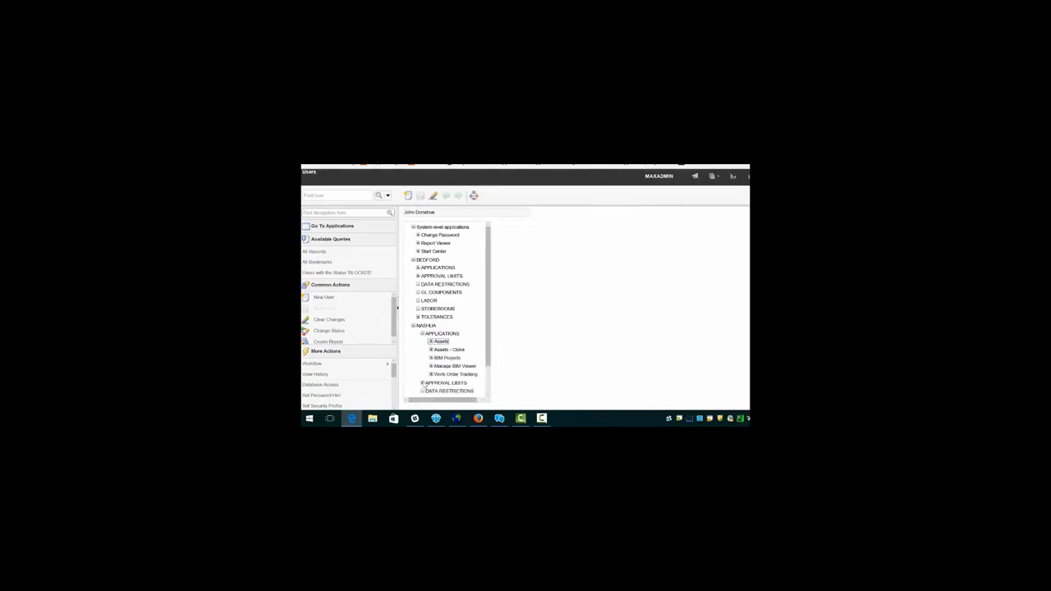
scroll(488, 381, "down", 1)
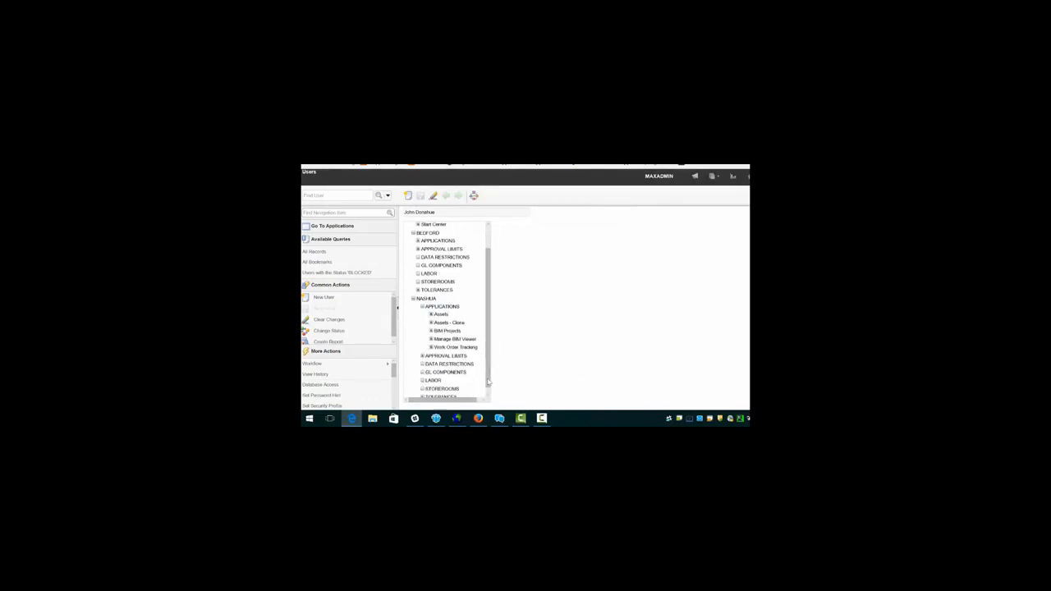
scroll(487, 381, "down", 1)
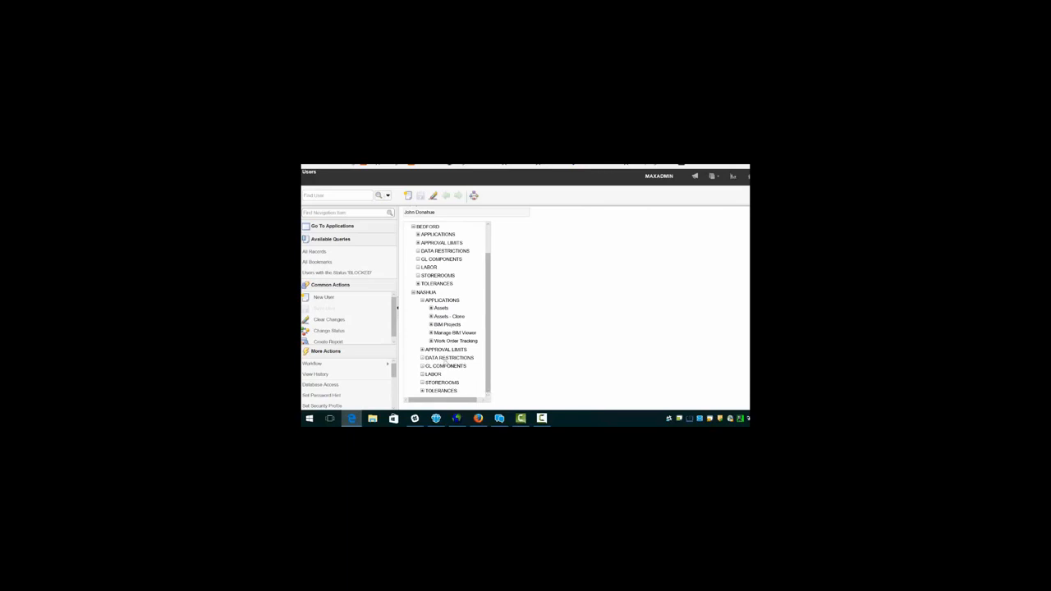
left_click(431, 341)
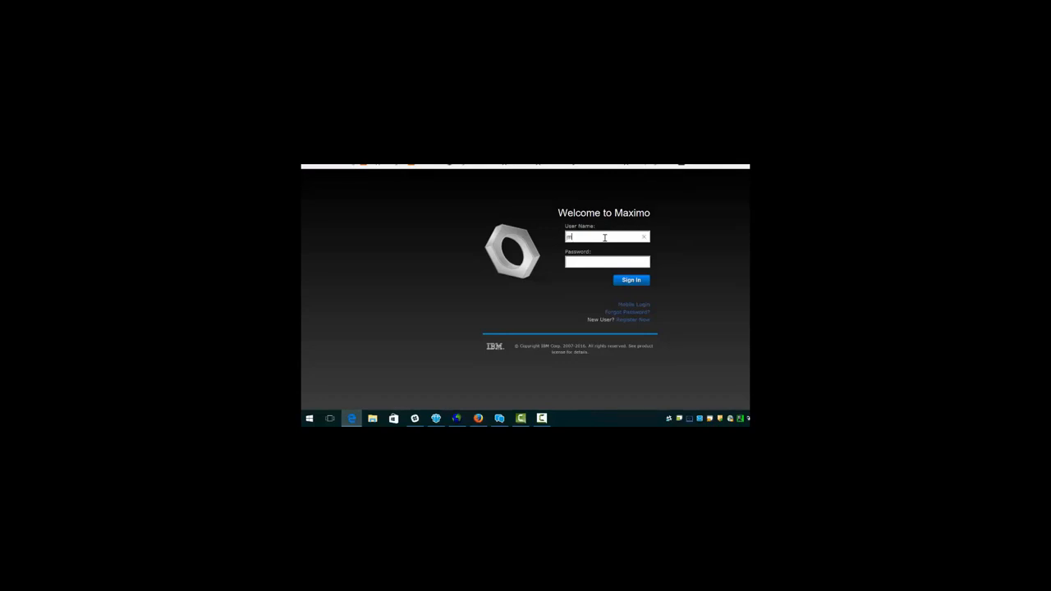
Step: Sign in as the administrator and bring up the test user's record in Users
type("xadminmaxadmin")
left_click(633, 281)
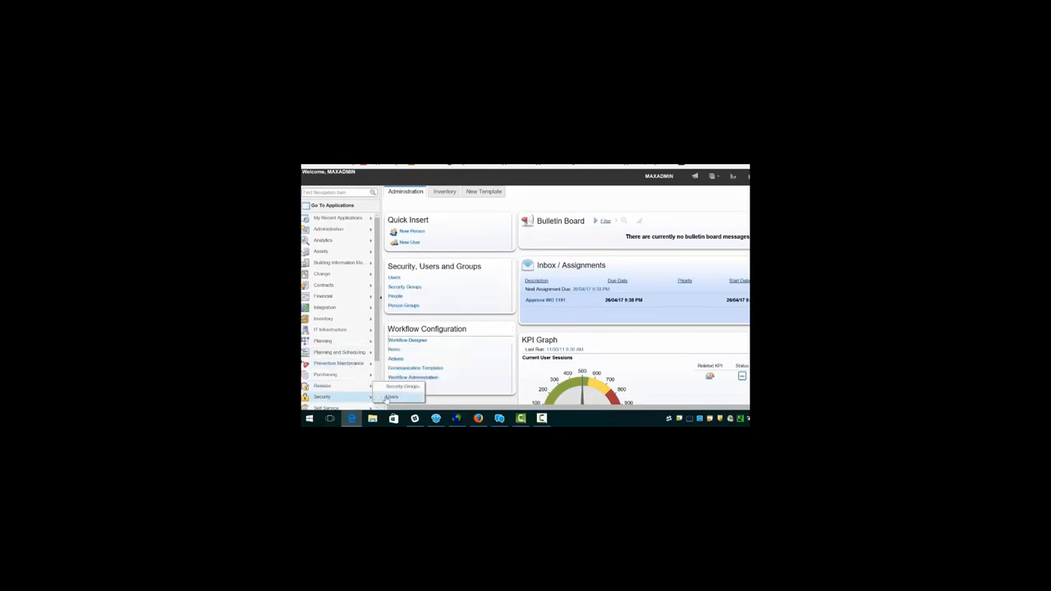
left_click(391, 399)
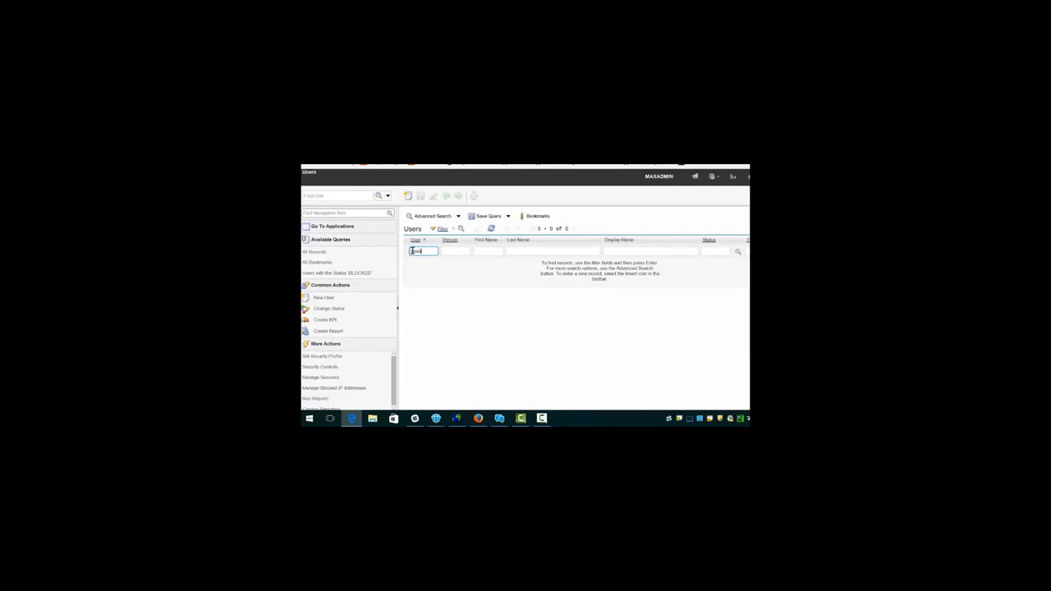
key("Return")
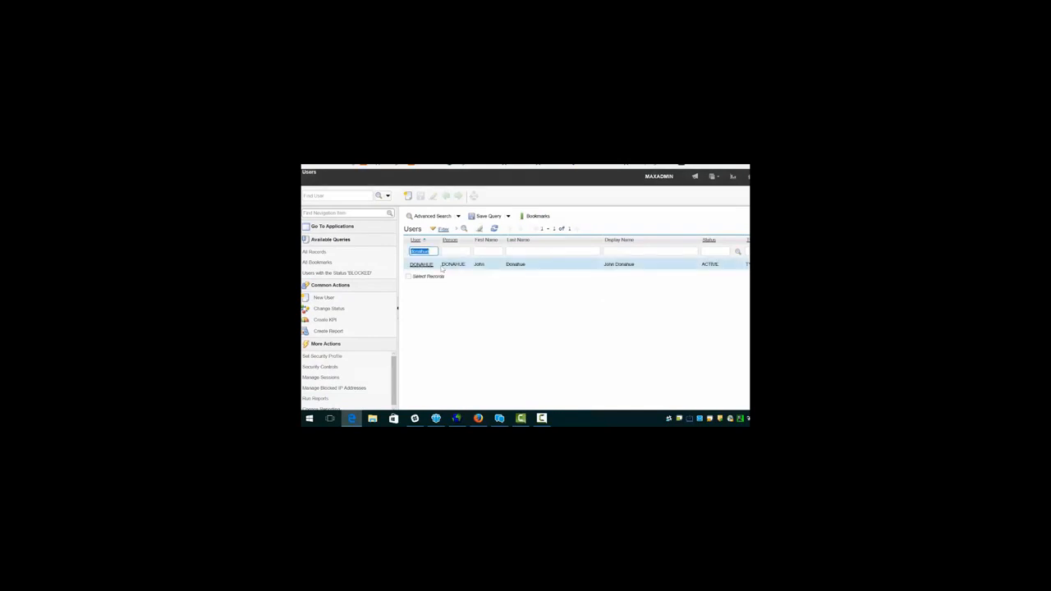
left_click(427, 268)
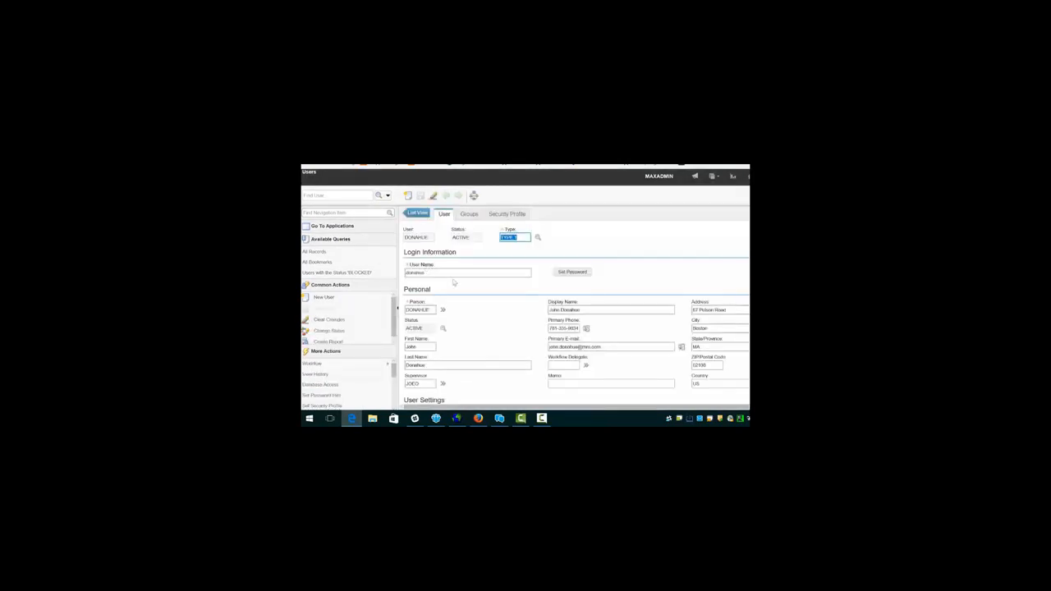
Step: Delete ASSETNON and WORKNON, save, add ASSETIND and WORKIND rows, then view the Security Profile
left_click(468, 213)
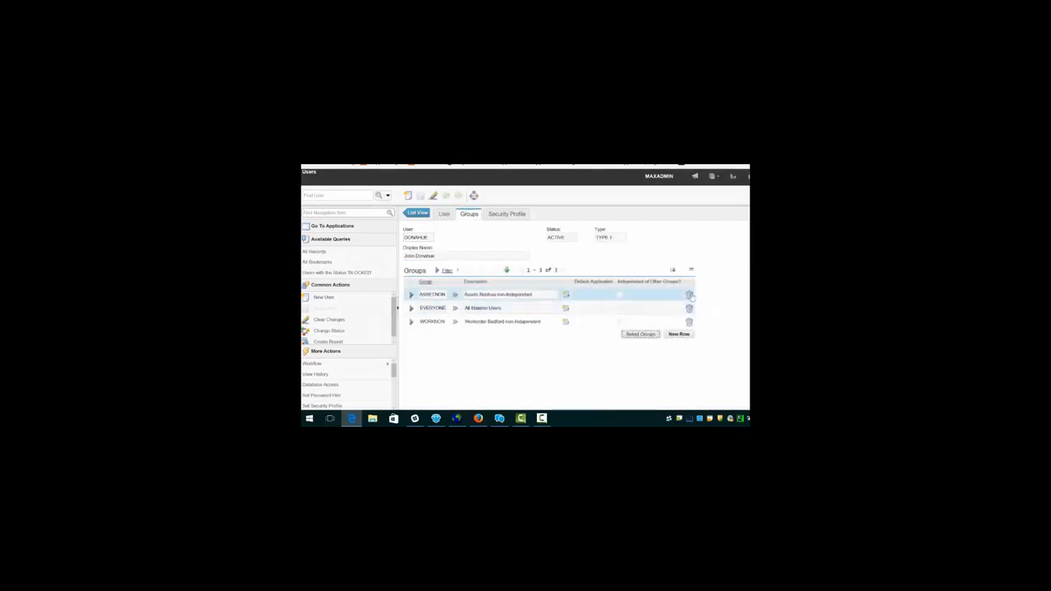
left_click(690, 296)
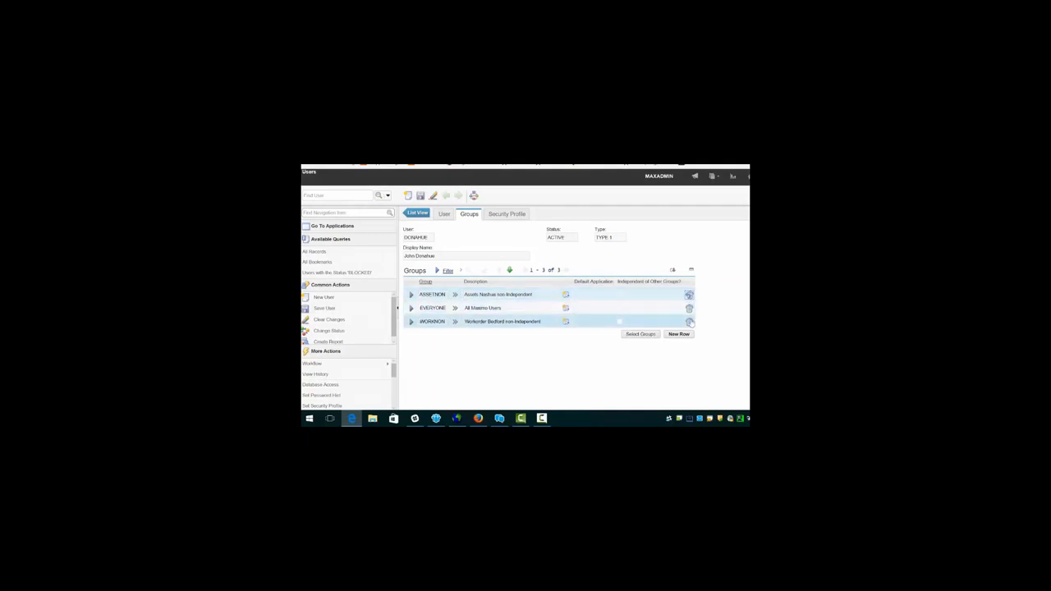
left_click(690, 322)
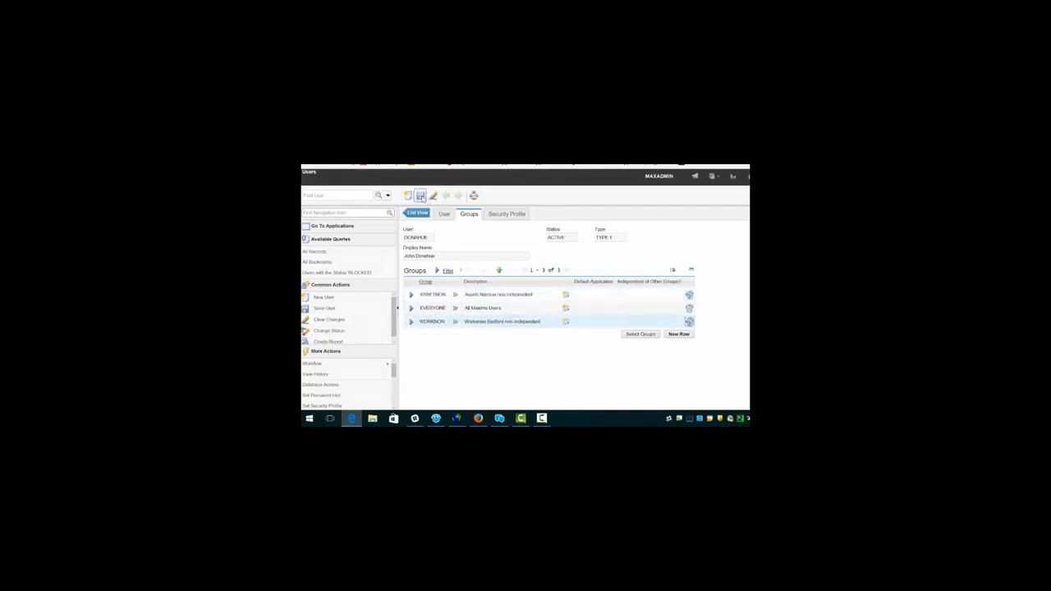
left_click(420, 195)
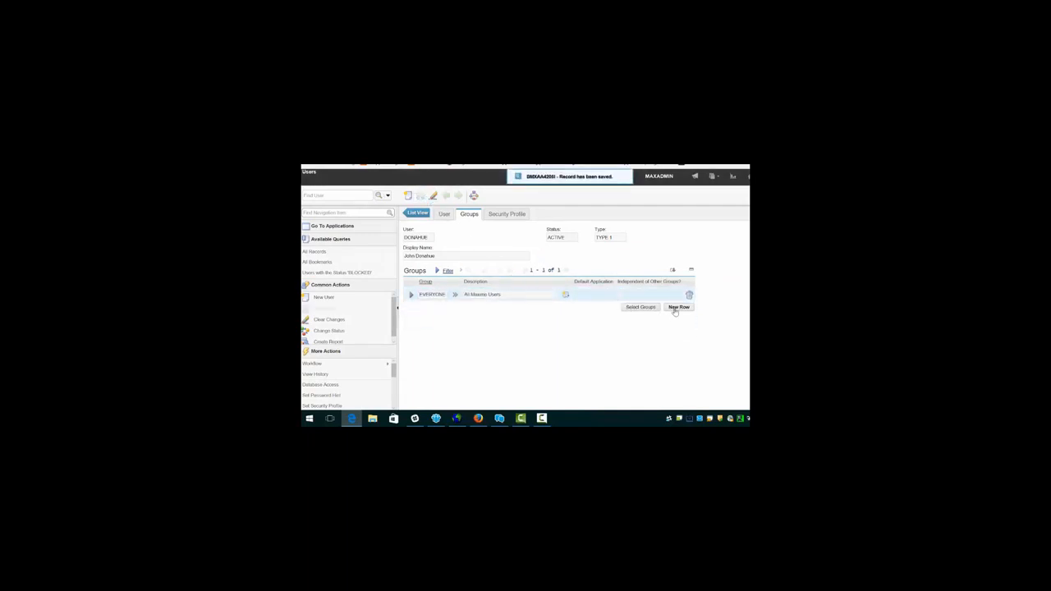
left_click(678, 307)
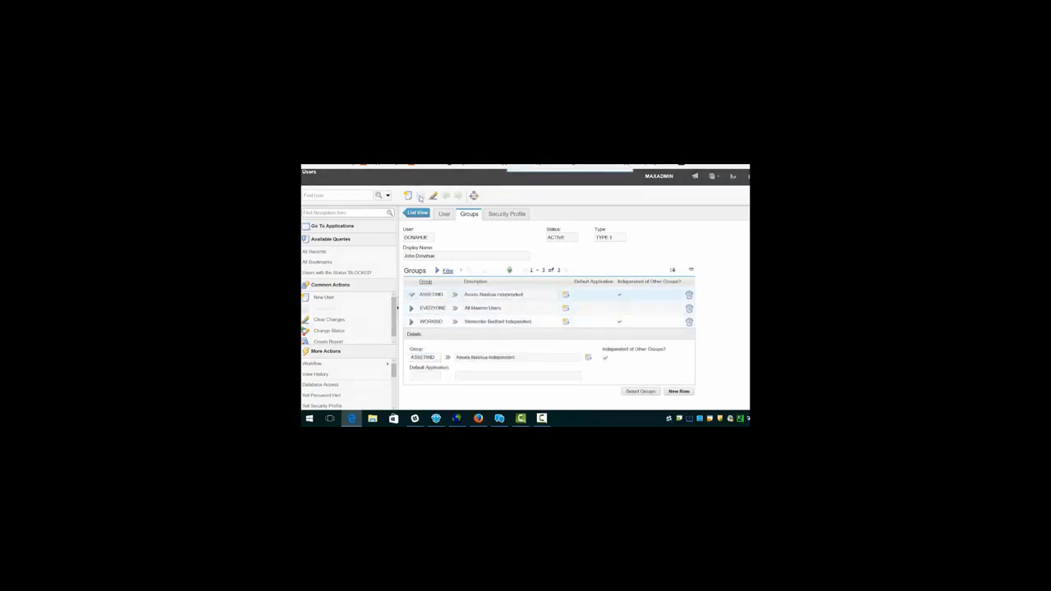
left_click(502, 215)
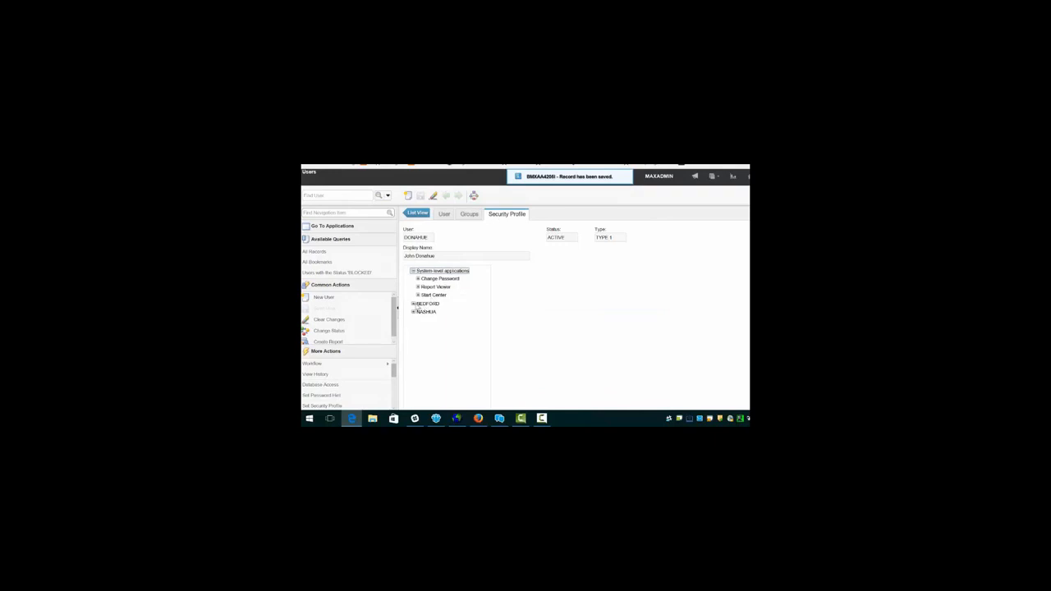
Step: Expand BEDFORD's granted applications and check its Work Order Tracking permissions
left_click(413, 304)
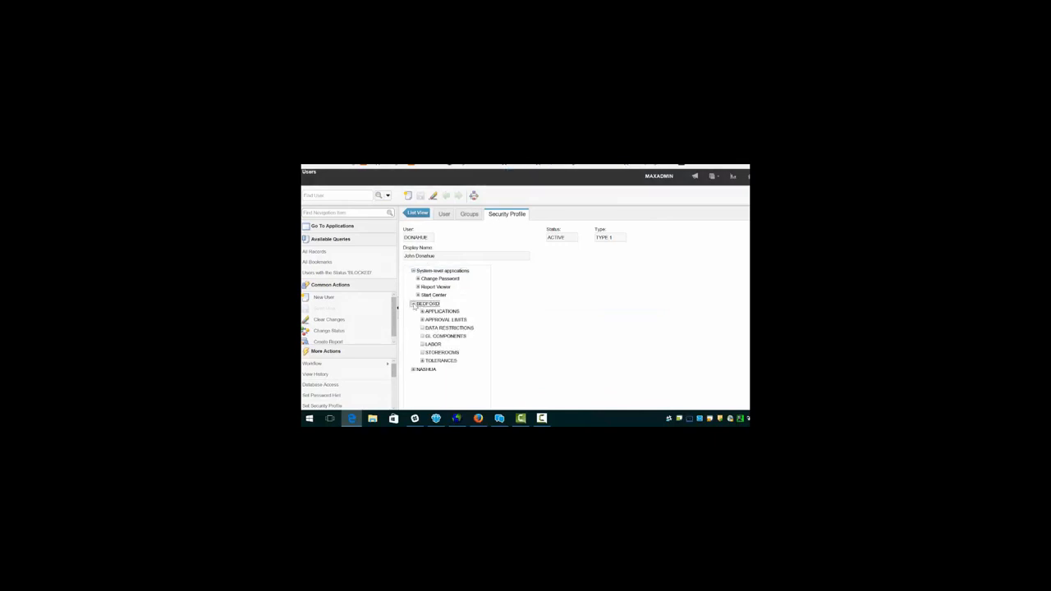
left_click(421, 312)
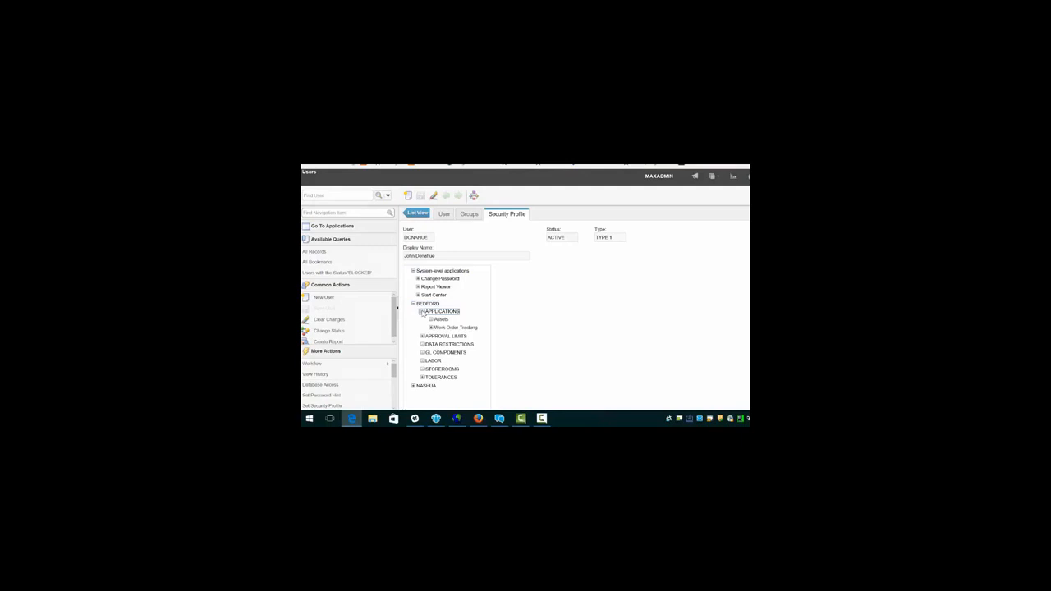
left_click(431, 328)
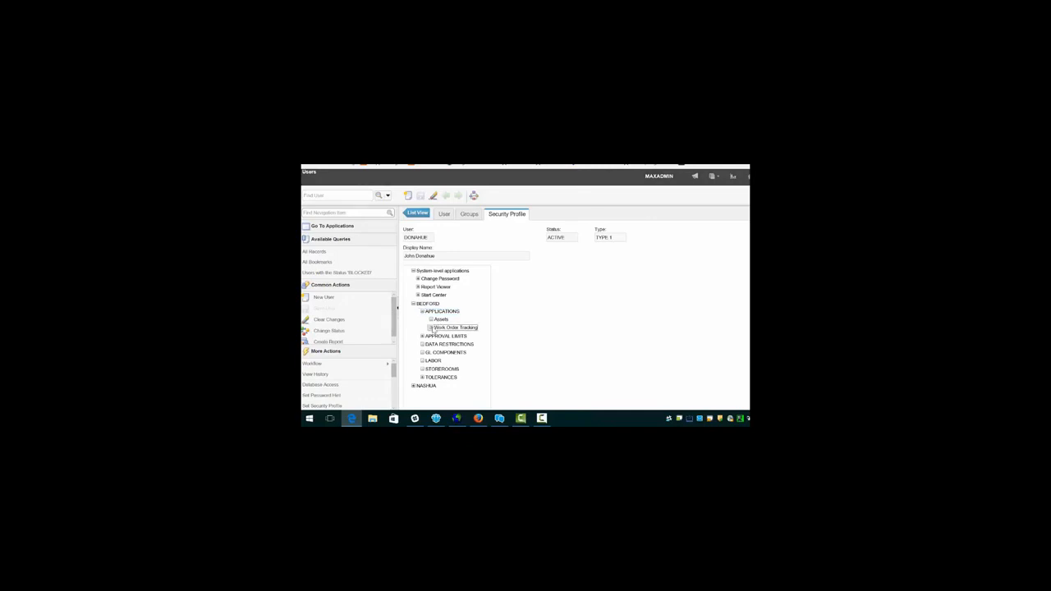
left_click(430, 327)
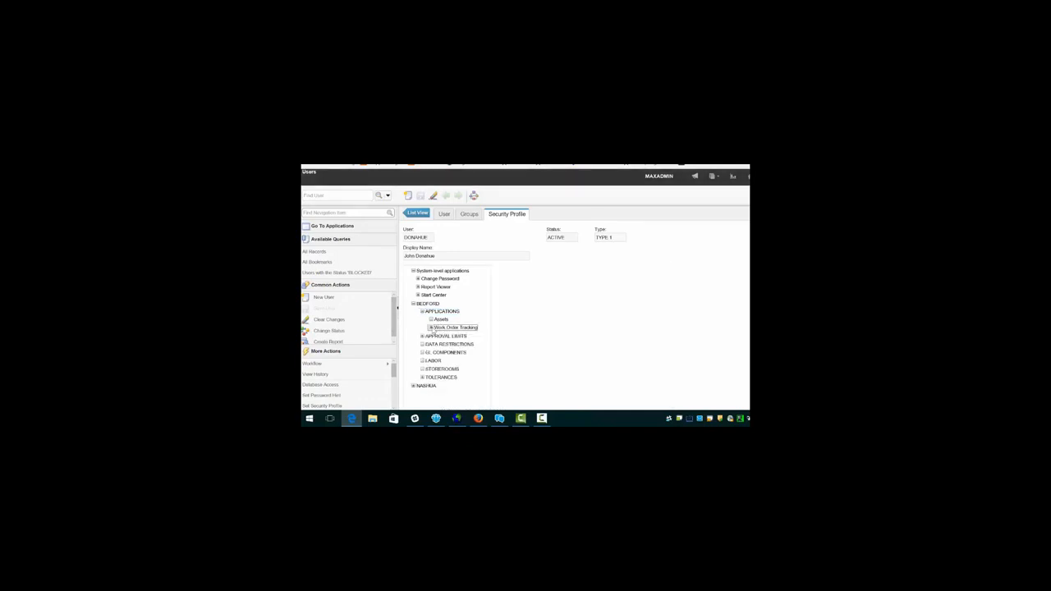
Step: Expand NASHUA's granted applications and list its Assets permissions
left_click(413, 386)
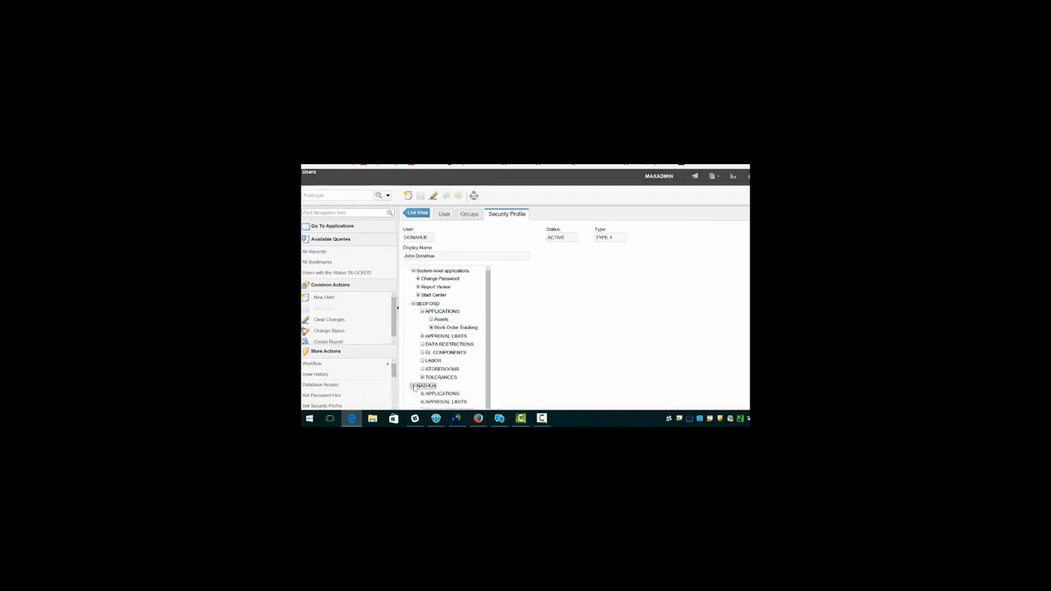
left_click(422, 394)
scroll(656, 385, "down", 2)
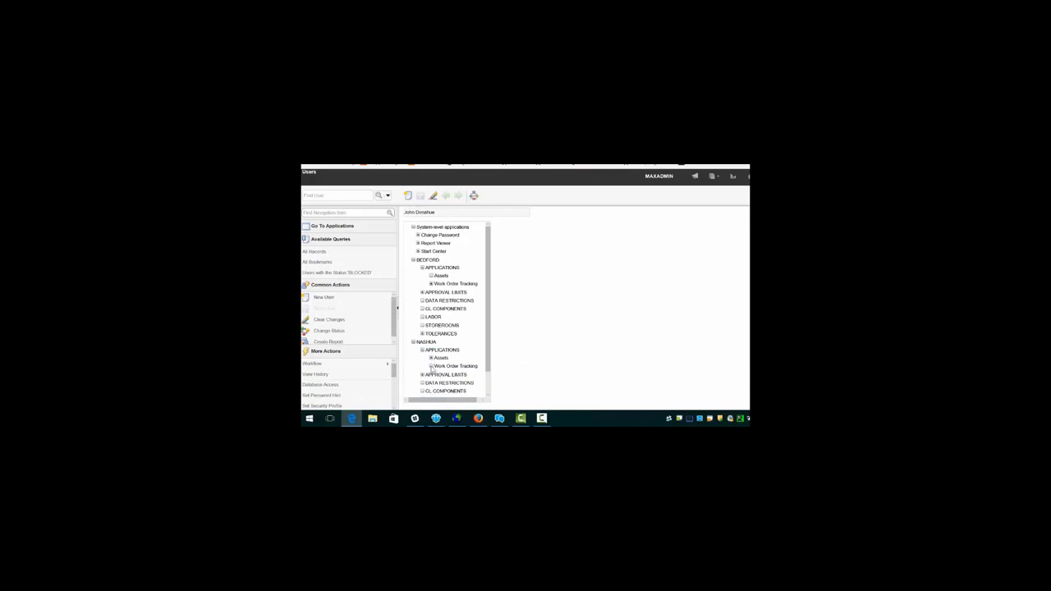
left_click(431, 358)
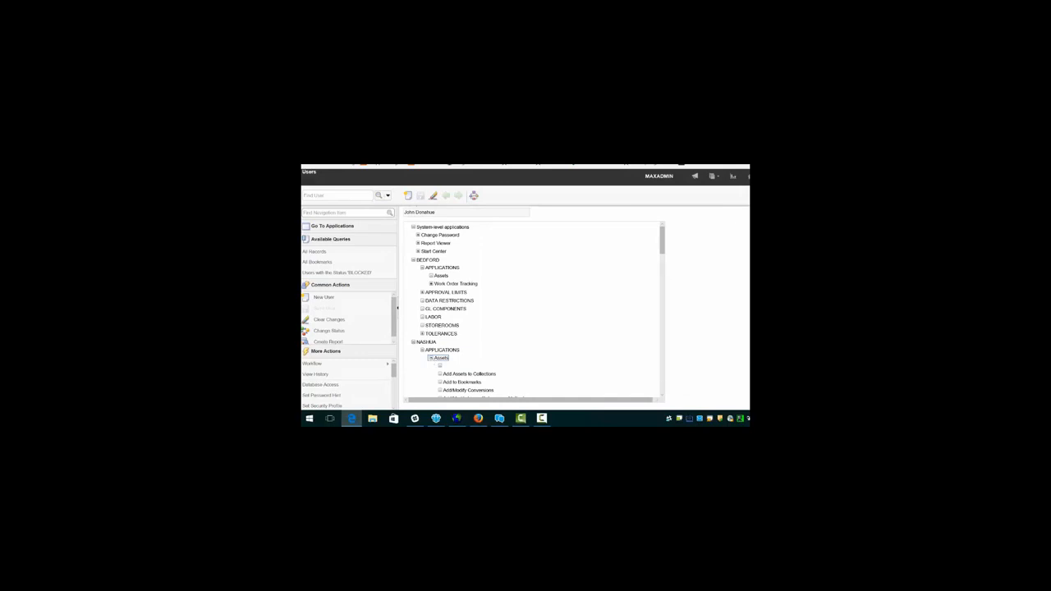
scroll(534, 312, "up", 2)
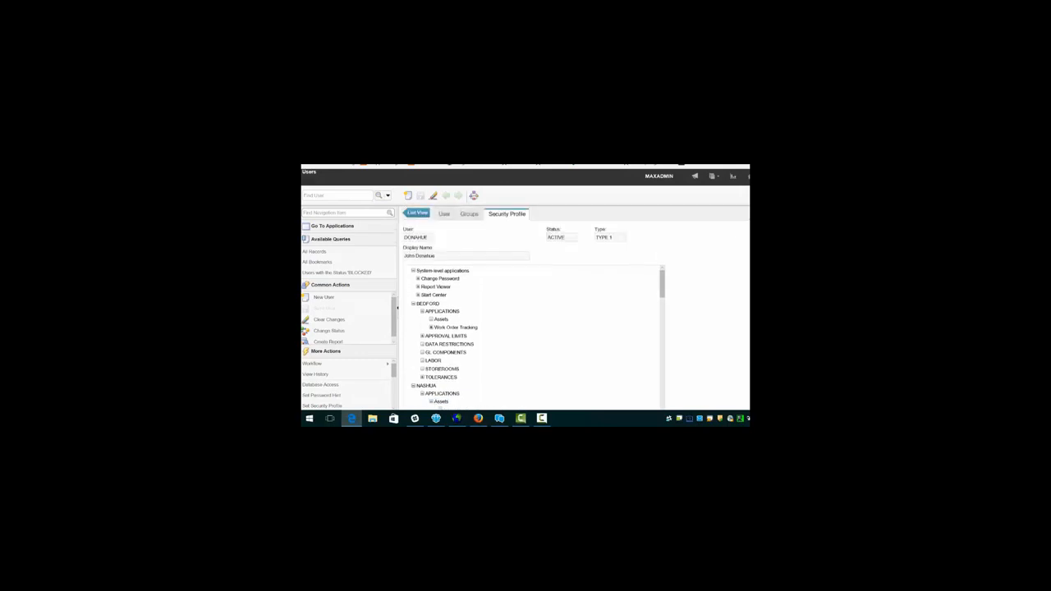